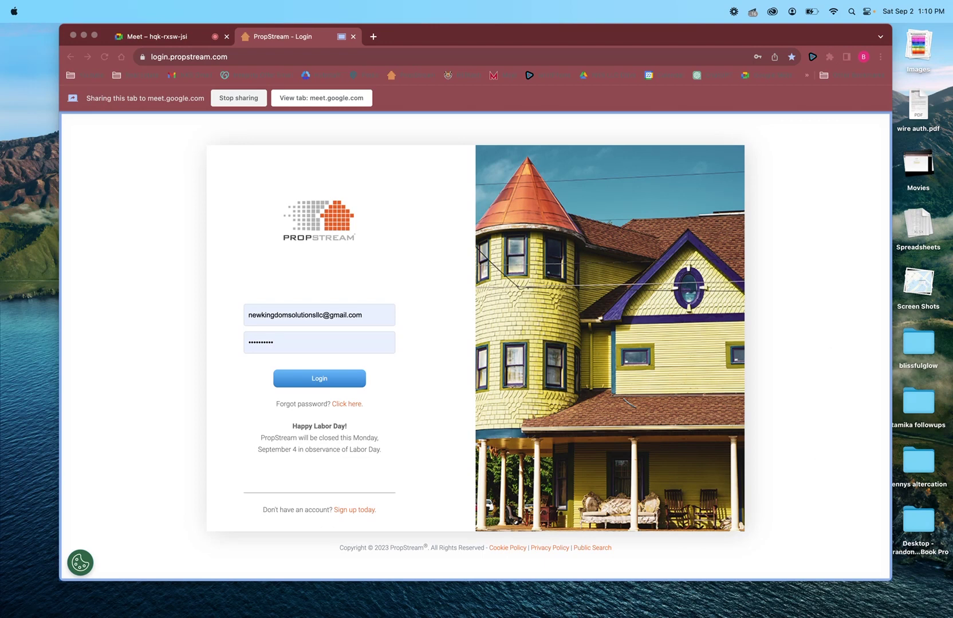
- Log in to PropStream with the saved credentials
left_click(319, 378)
left_click(316, 379)
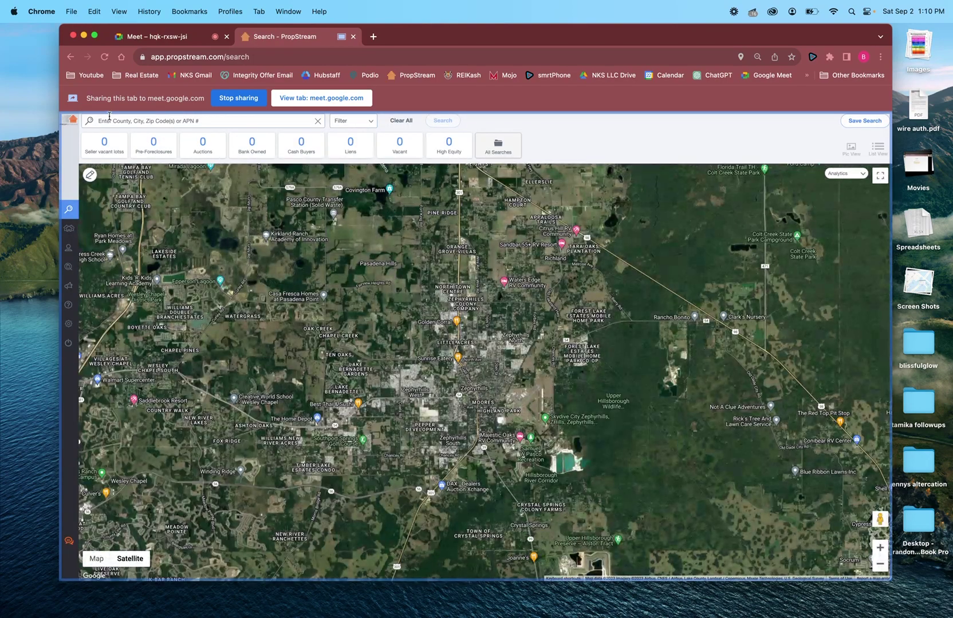
- Search for Cape Coral, FL and check the results by zooming the map out and back in
left_click(109, 121)
type("d")
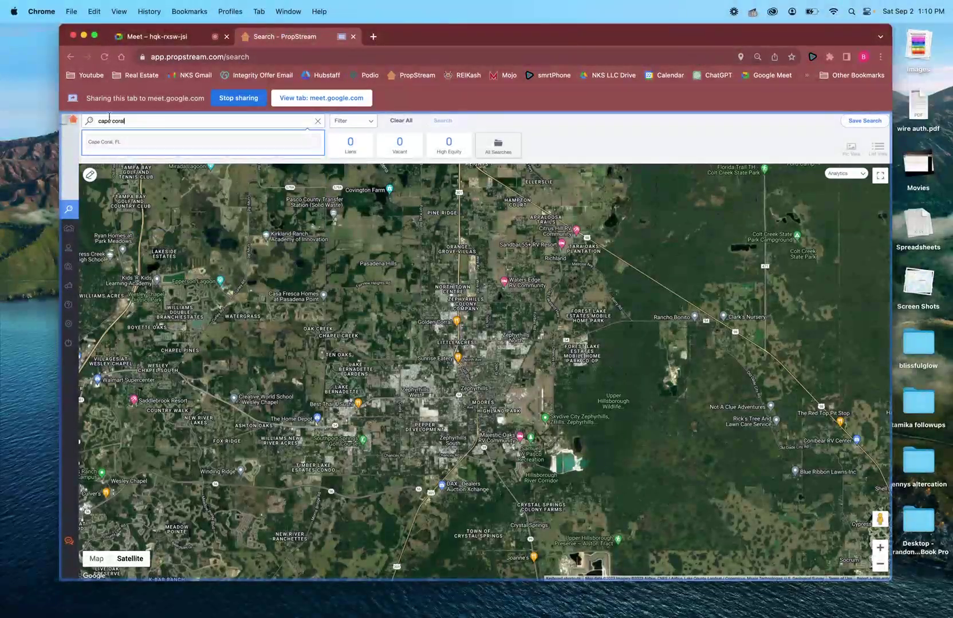
left_click(103, 143)
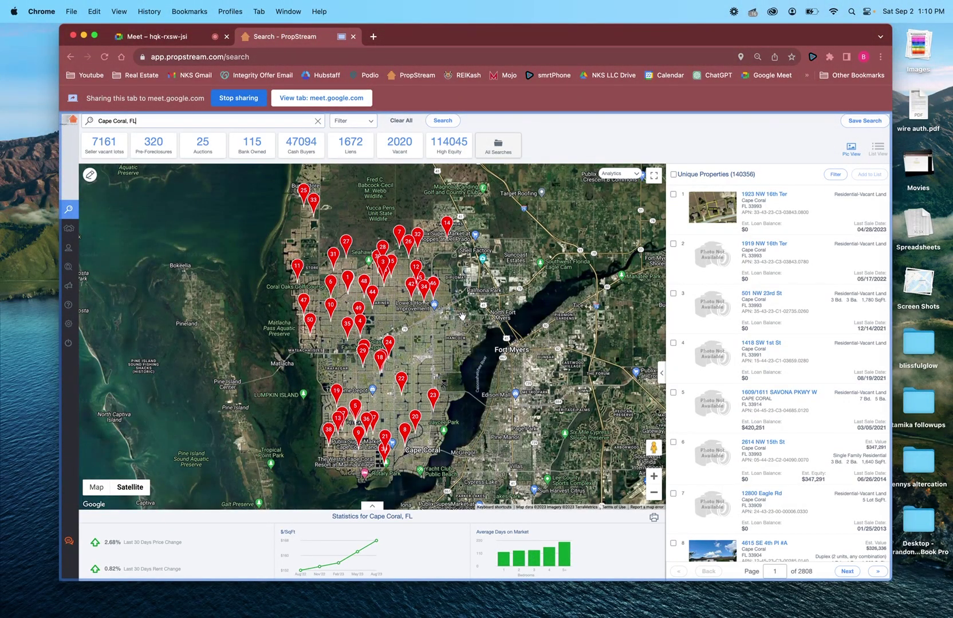
left_click(653, 493)
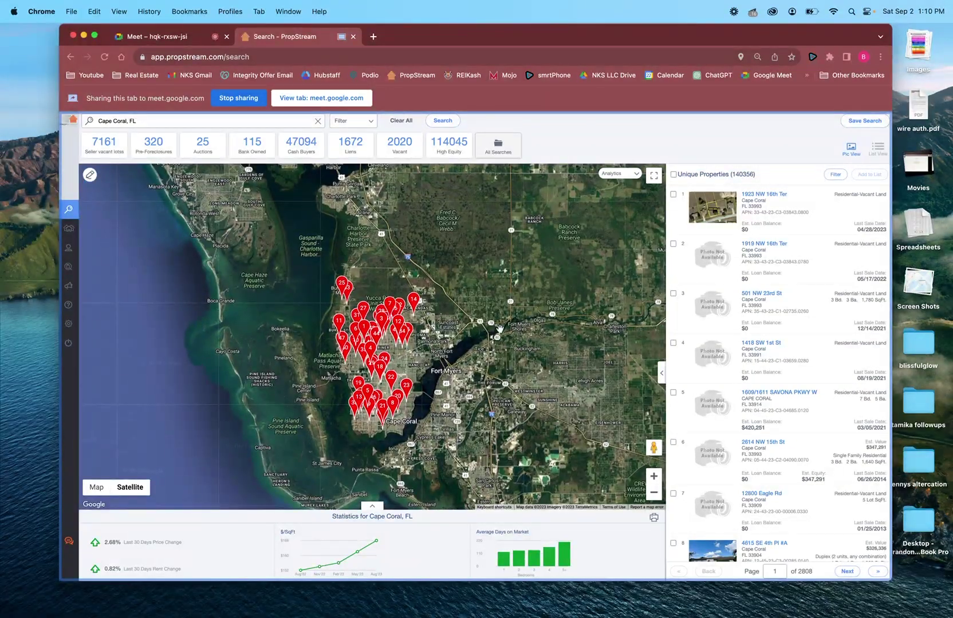
left_click(653, 476)
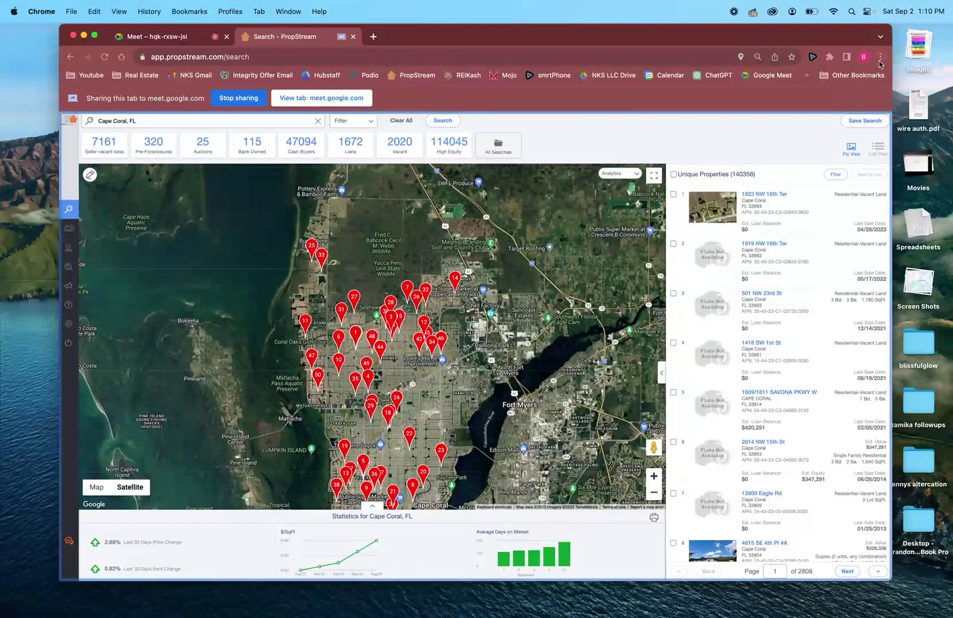
left_click(880, 57)
- Reduce Chrome's page zoom to 67% and enlarge the browser window to nearly full screen
left_click(802, 202)
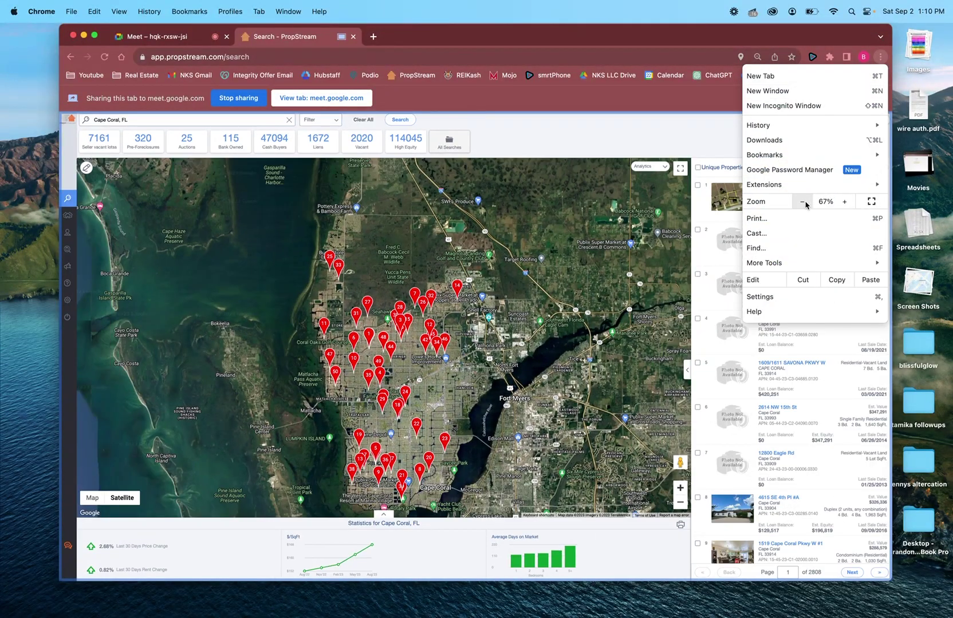
left_click(888, 587)
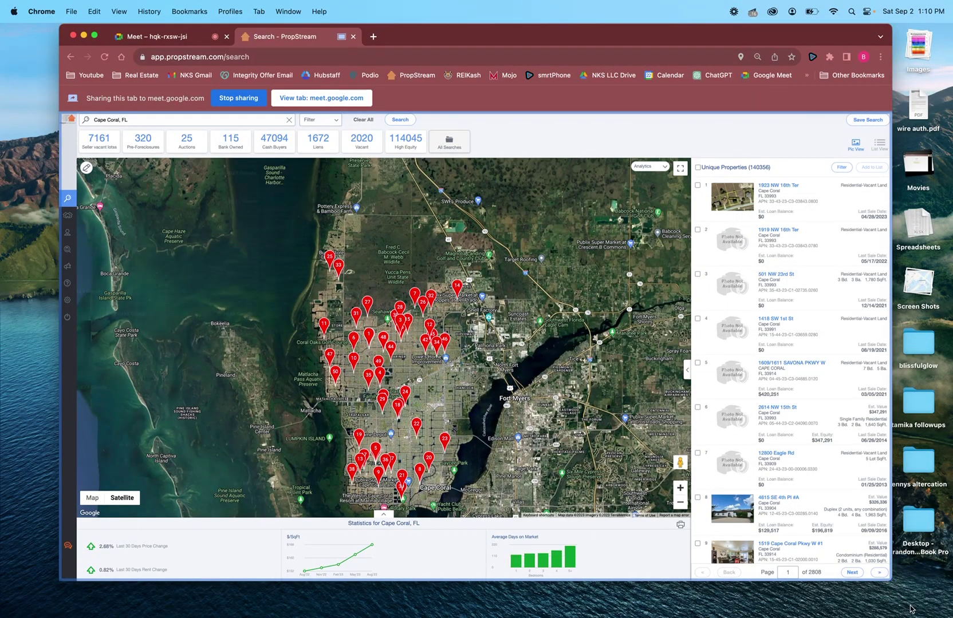
left_click_drag(895, 585, 929, 614)
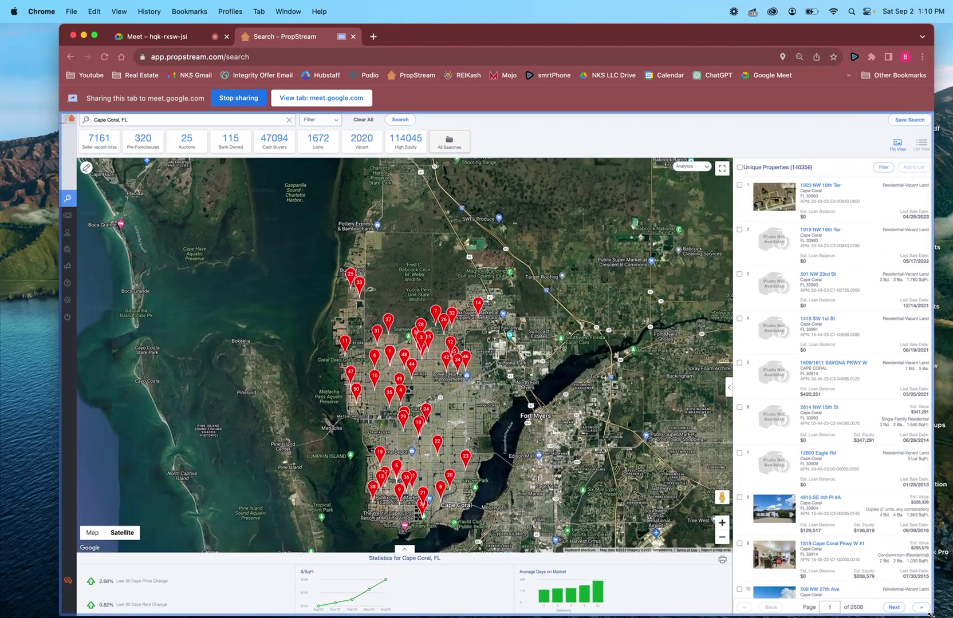
left_click_drag(634, 477, 636, 439)
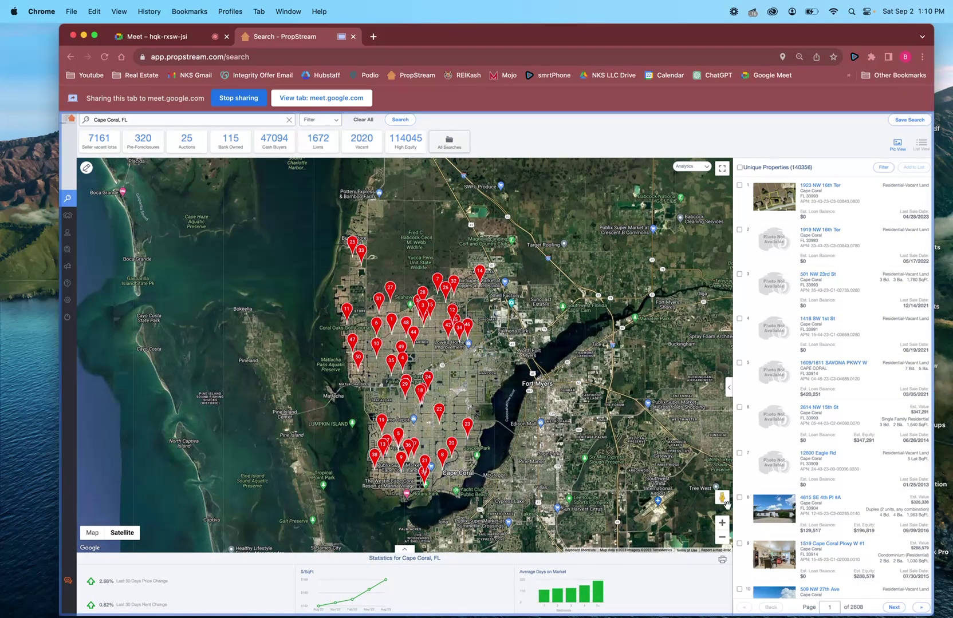
- Zoom in two levels on central Cape Coral, pan northeast, then zoom back out one level
left_click(722, 523)
left_click(722, 522)
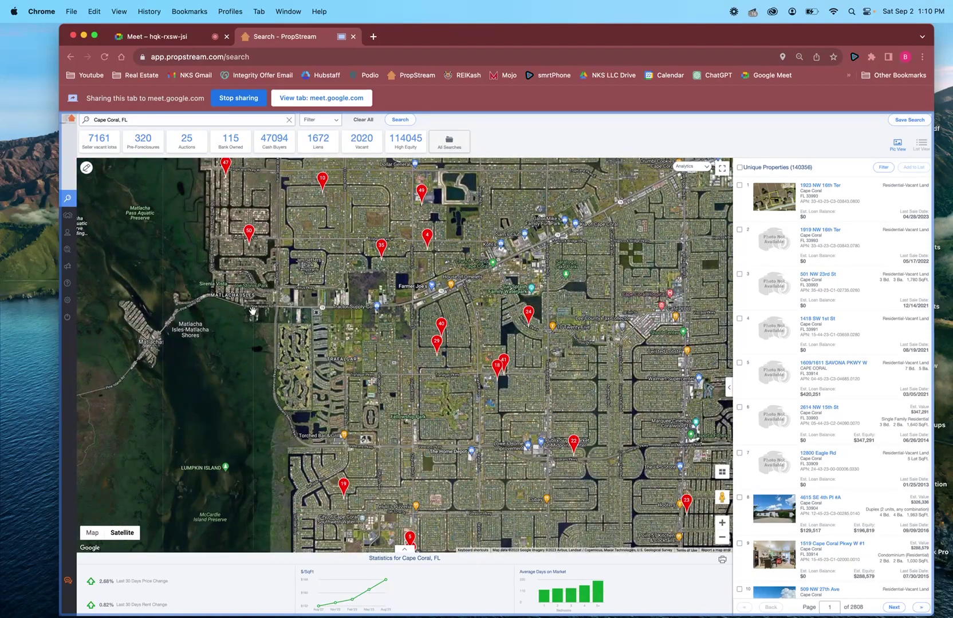
left_click_drag(481, 273, 478, 276)
left_click_drag(653, 216, 584, 253)
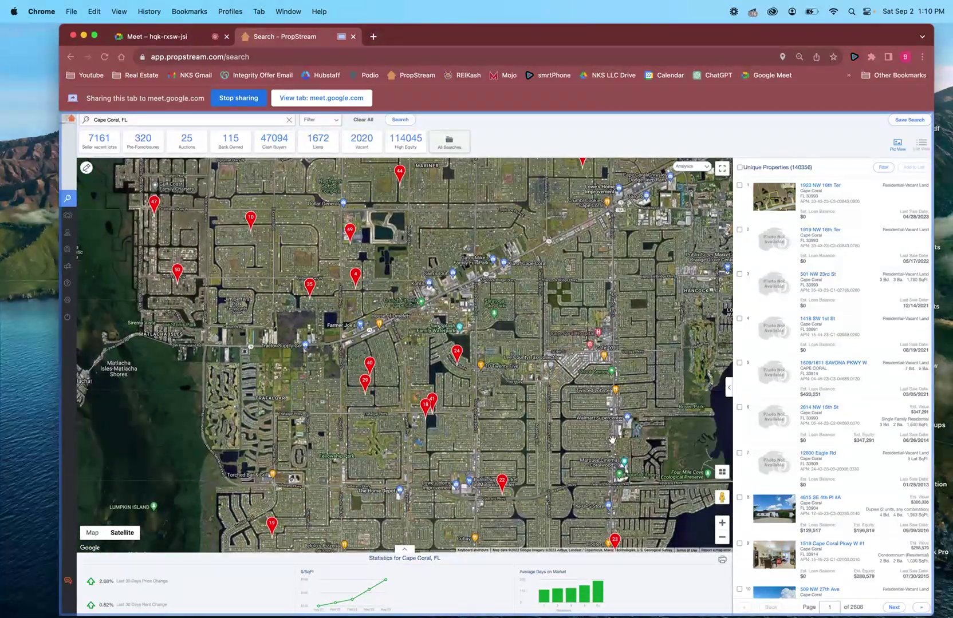
left_click(722, 537)
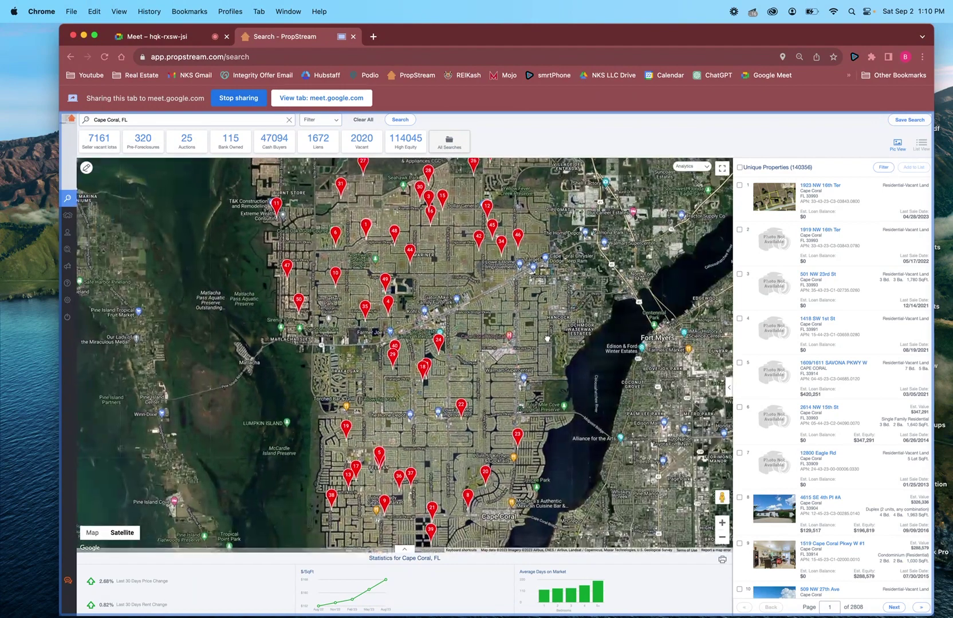
left_click_drag(546, 339, 548, 330)
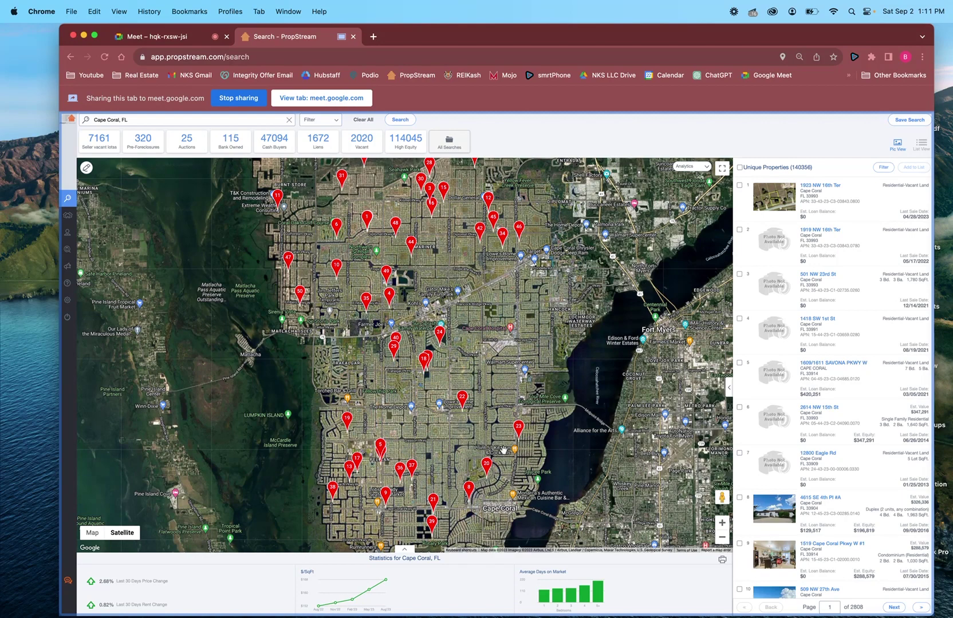
- Pan the satellite map across northern Cape Coral, then zoom out to show the whole city
scroll(484, 491, "up", 5)
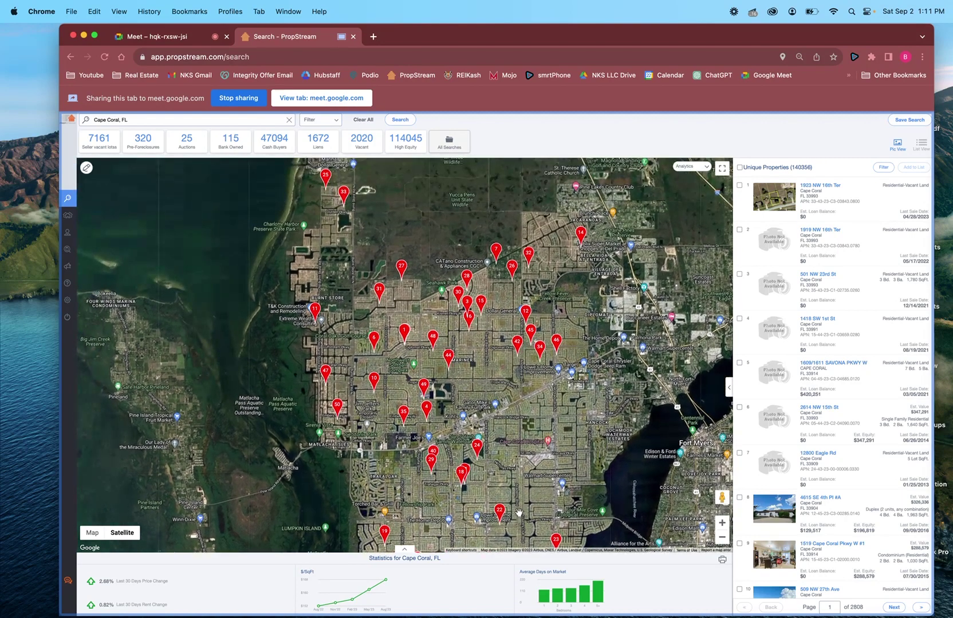
scroll(344, 229, "up", 4)
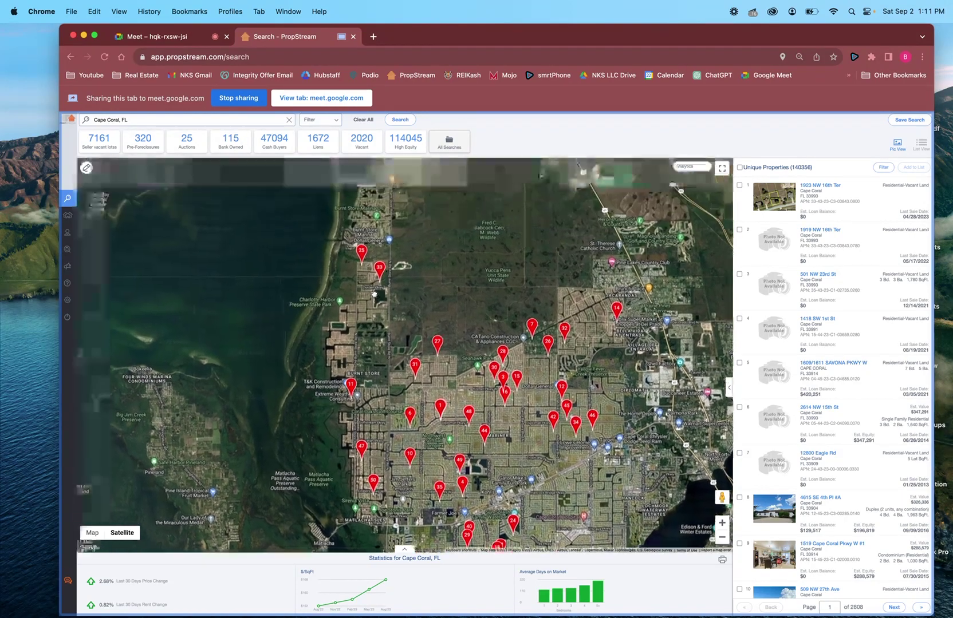
scroll(393, 216, "up", 1)
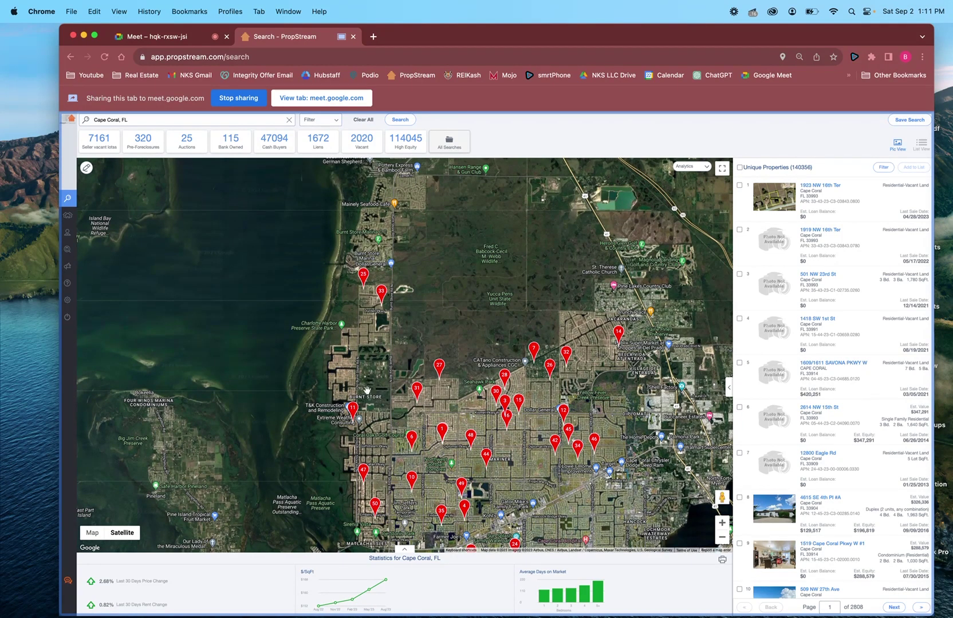
left_click_drag(353, 428, 352, 333)
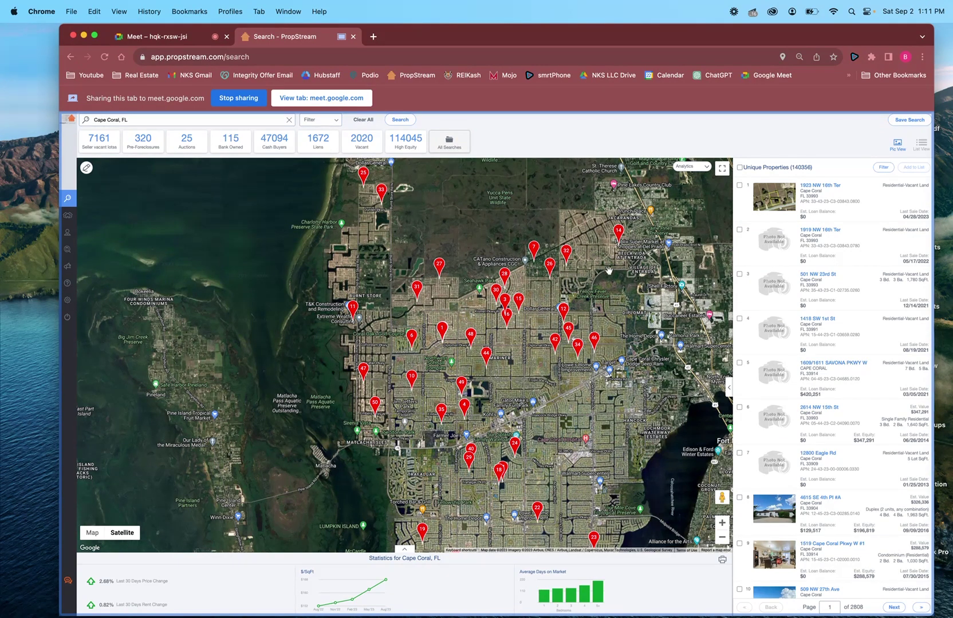
left_click_drag(585, 282, 522, 306)
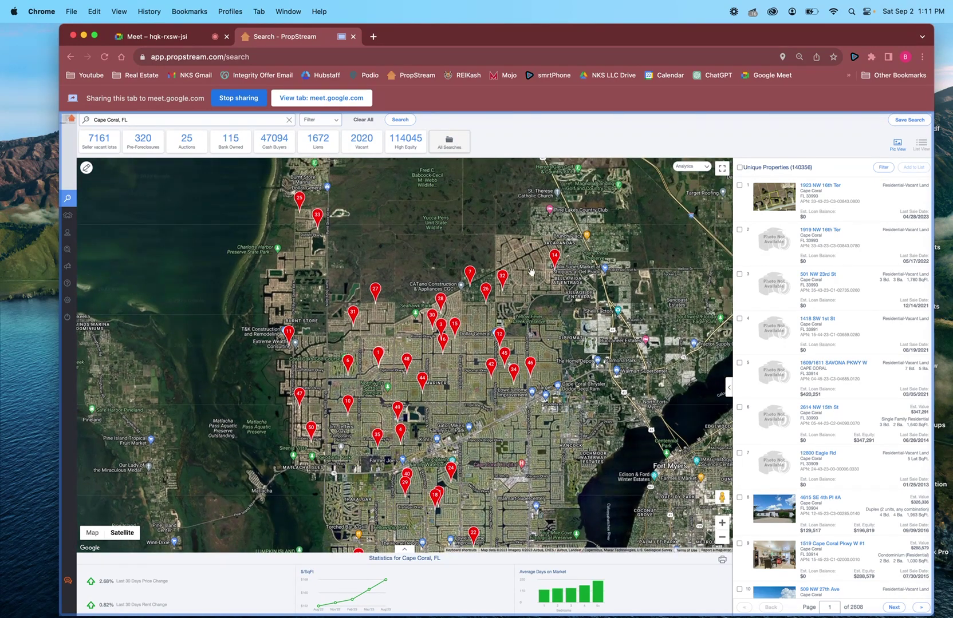
left_click_drag(469, 400, 487, 377)
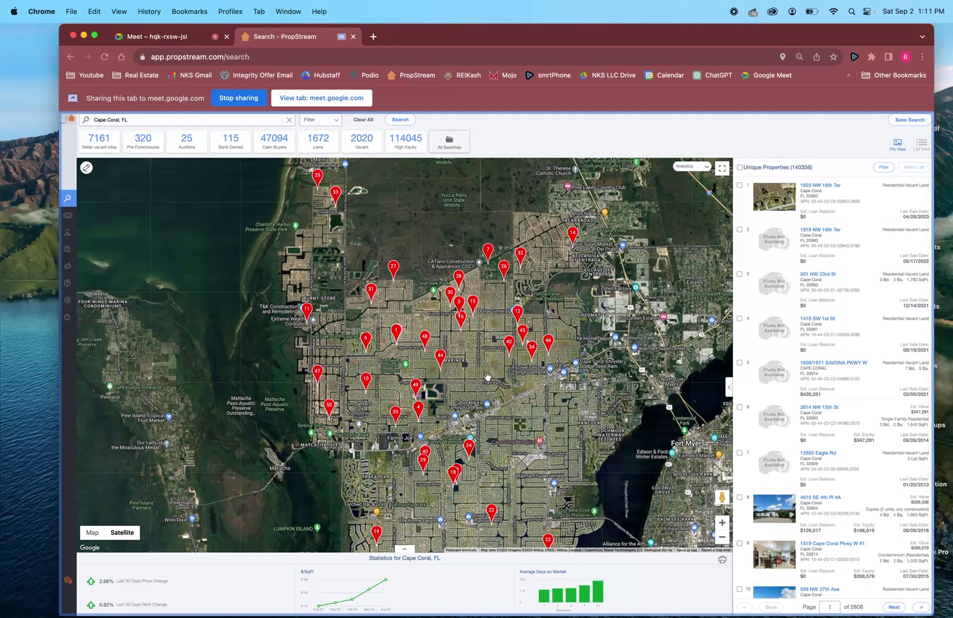
left_click_drag(487, 377, 500, 347)
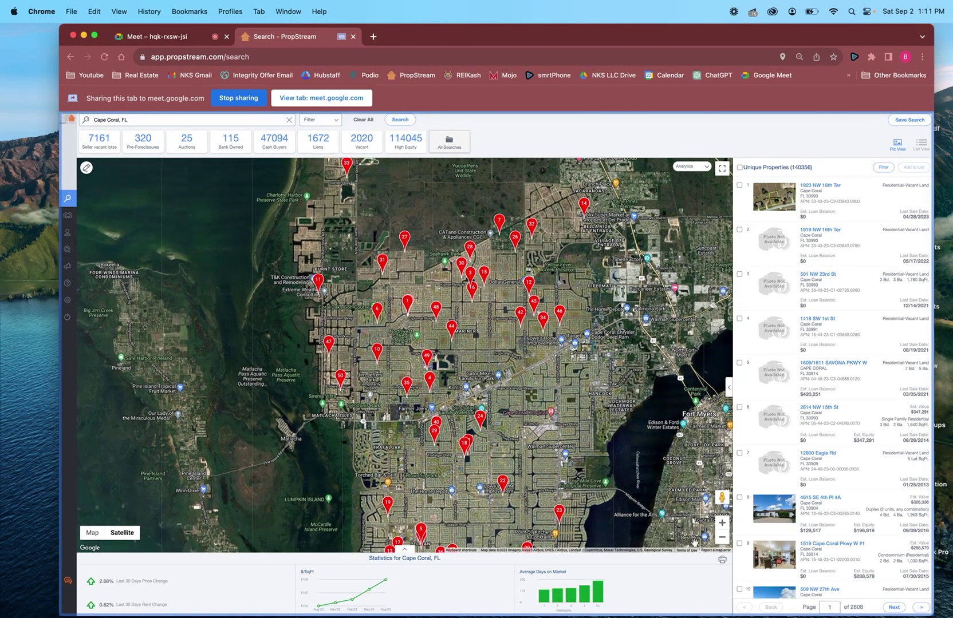
left_click(726, 537)
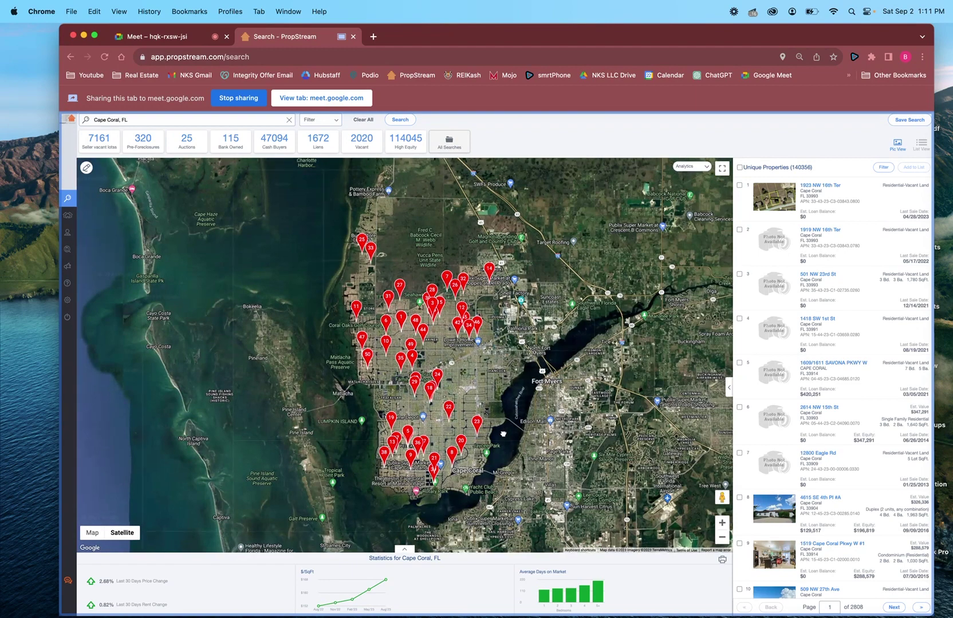
- Trace a freehand boundary around central Cape Coral with the draw-shape tool
left_click(87, 168)
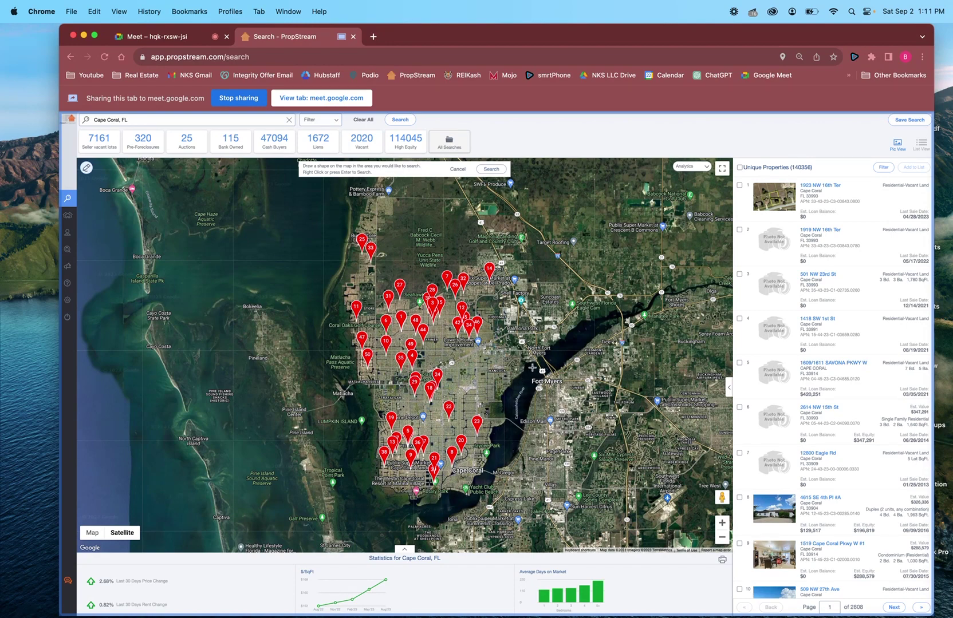
mouse_move(468, 500)
left_mouse_down()
mouse_move(376, 499)
mouse_move(371, 486)
left_mouse_up()
left_click_drag(363, 431, 360, 389)
mouse_move(330, 299)
left_mouse_down()
mouse_move(386, 187)
mouse_move(397, 190)
left_mouse_up()
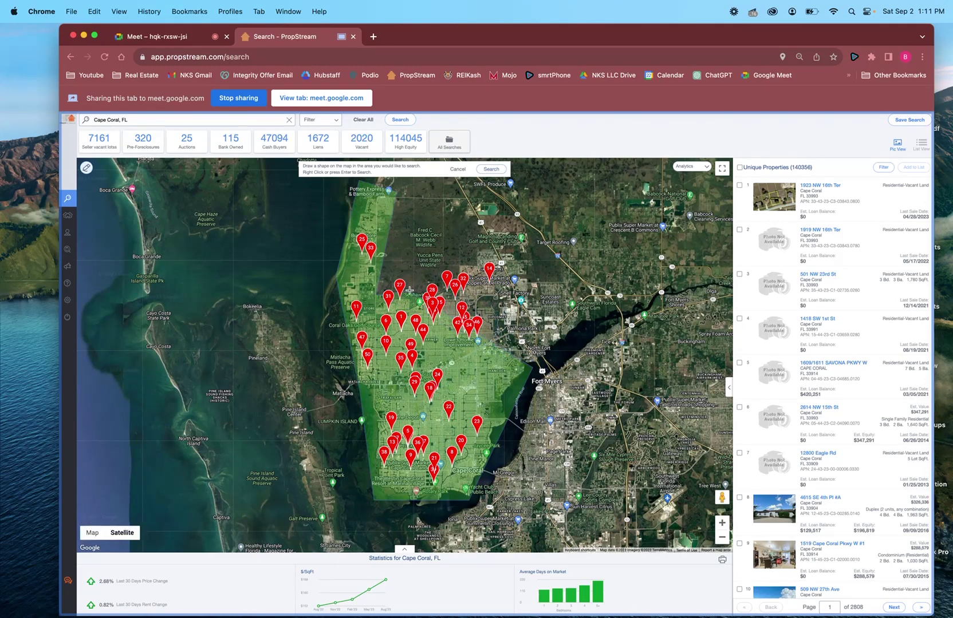
- Add corners extending the drawn area south and east, then close the shape to search it
scroll(409, 290, "up", 2)
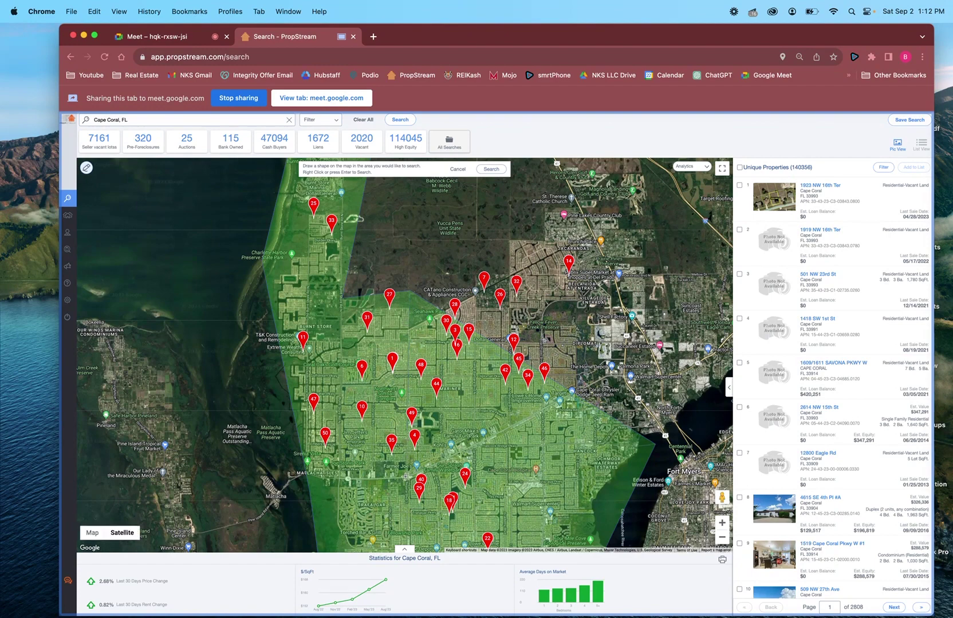
left_click(406, 476)
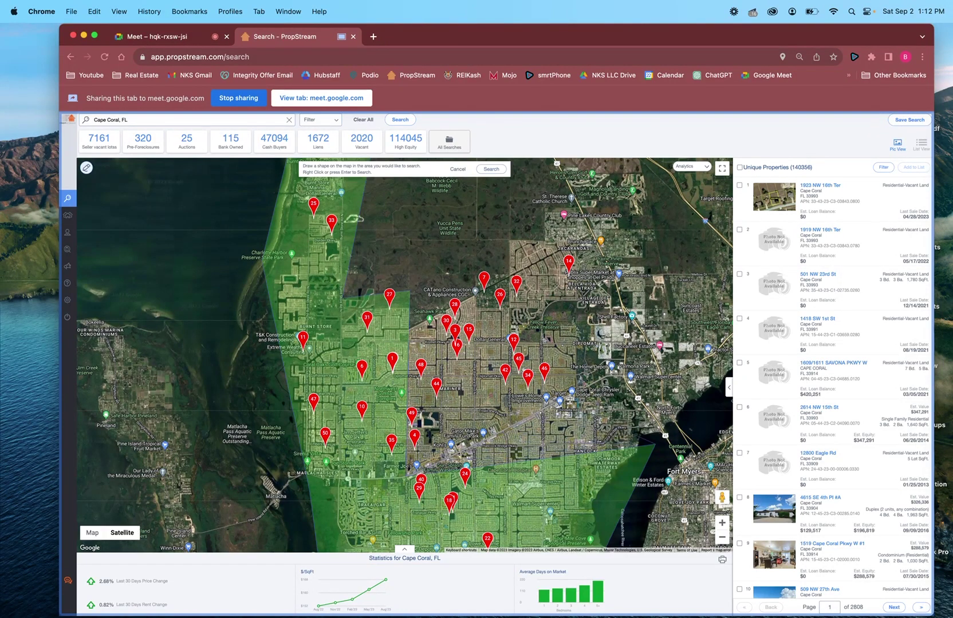
left_click(604, 379)
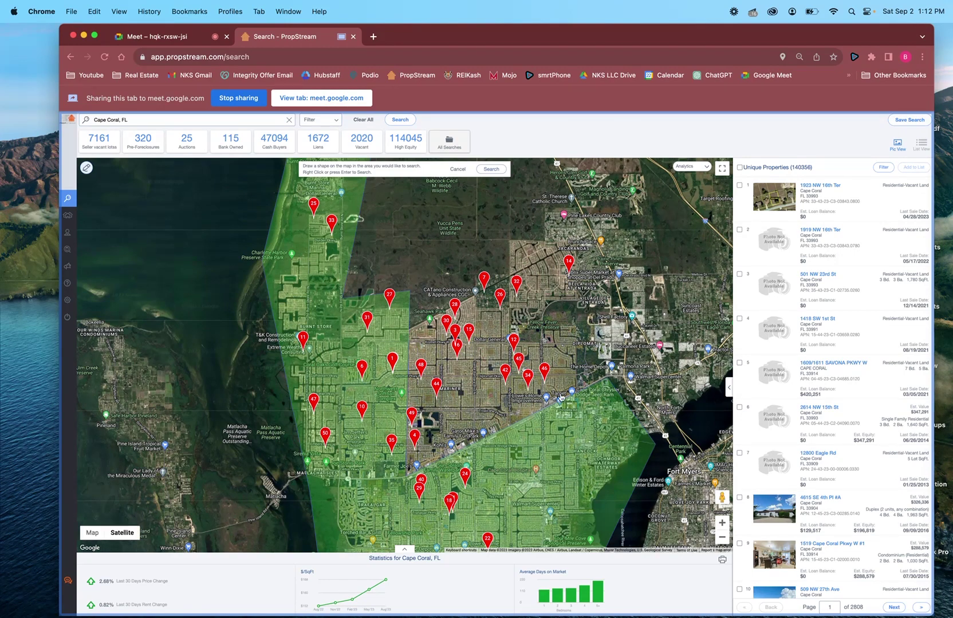
right_click(574, 382)
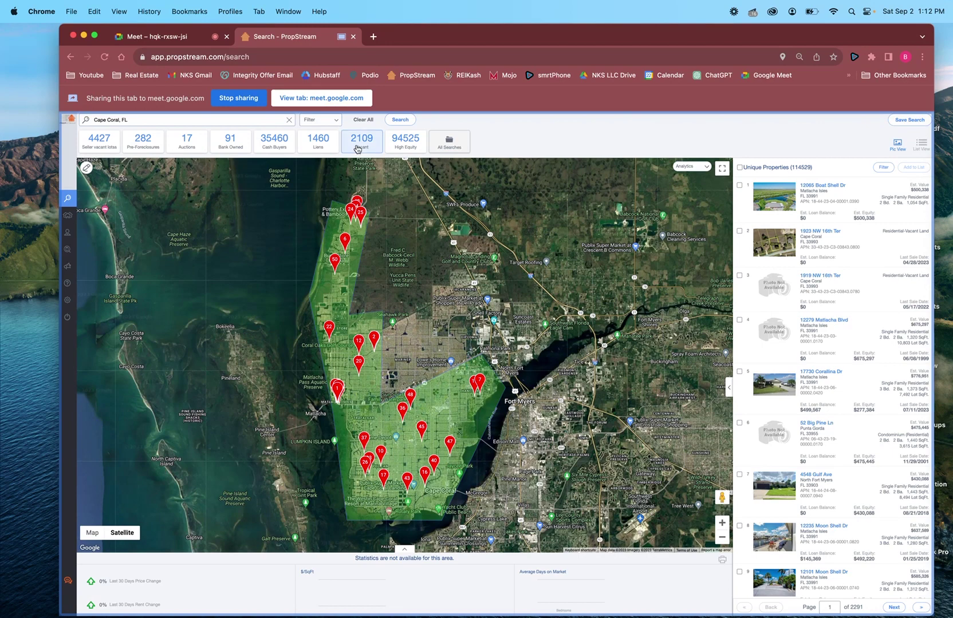
- Increase Chrome's page zoom two steps up from 67%
left_click(923, 58)
left_click(888, 202)
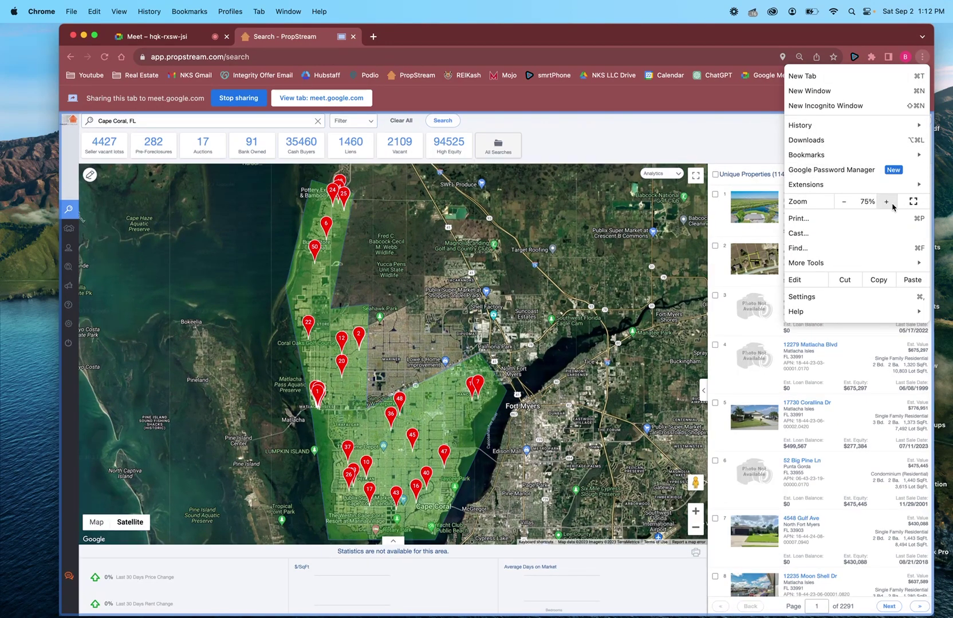
left_click(888, 202)
left_click(363, 126)
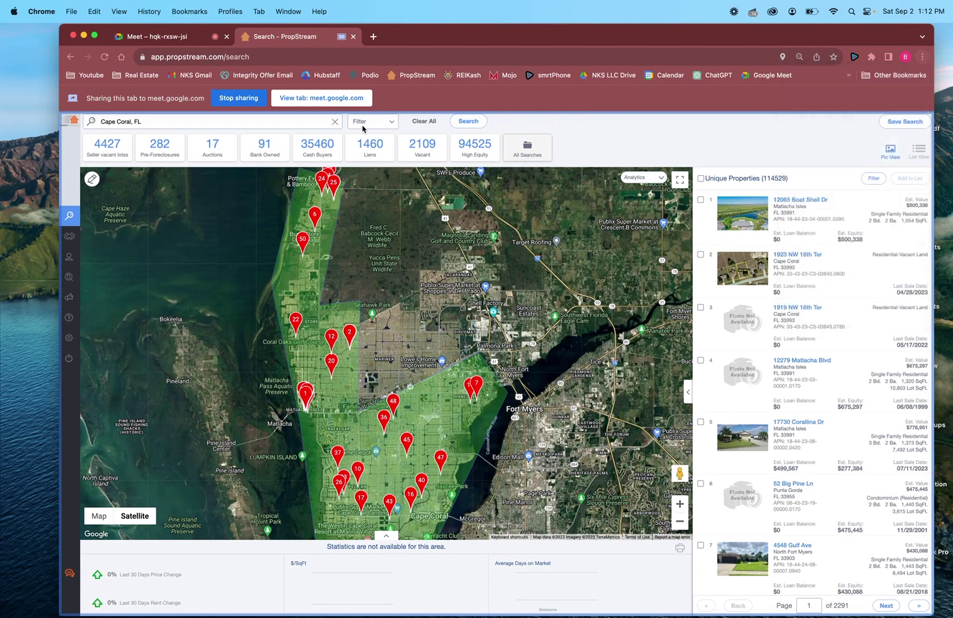
- Set the property classification filter to Vacant Land
left_click(360, 124)
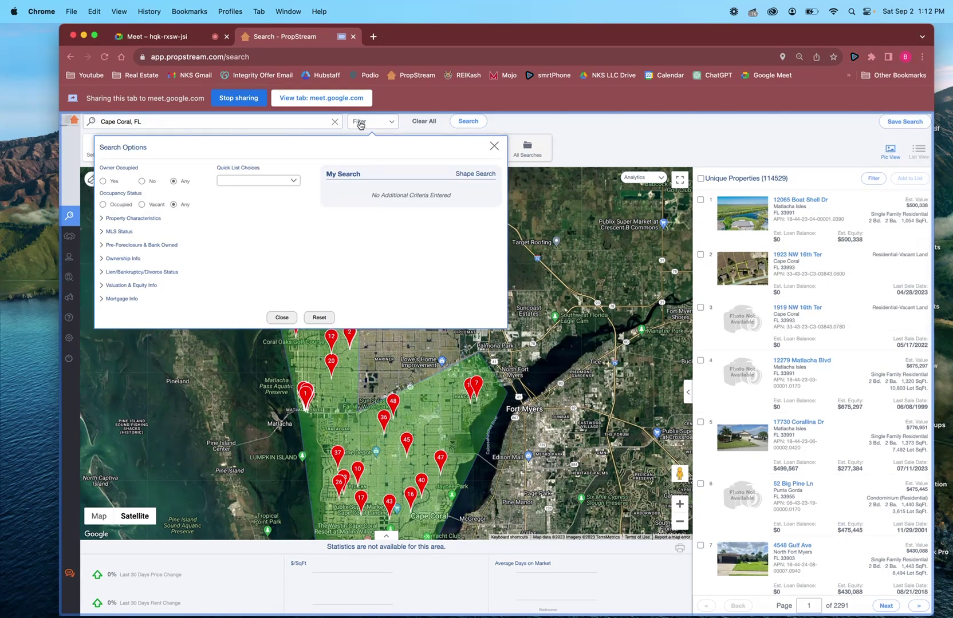
left_click(114, 219)
left_click(116, 241)
left_click(138, 329)
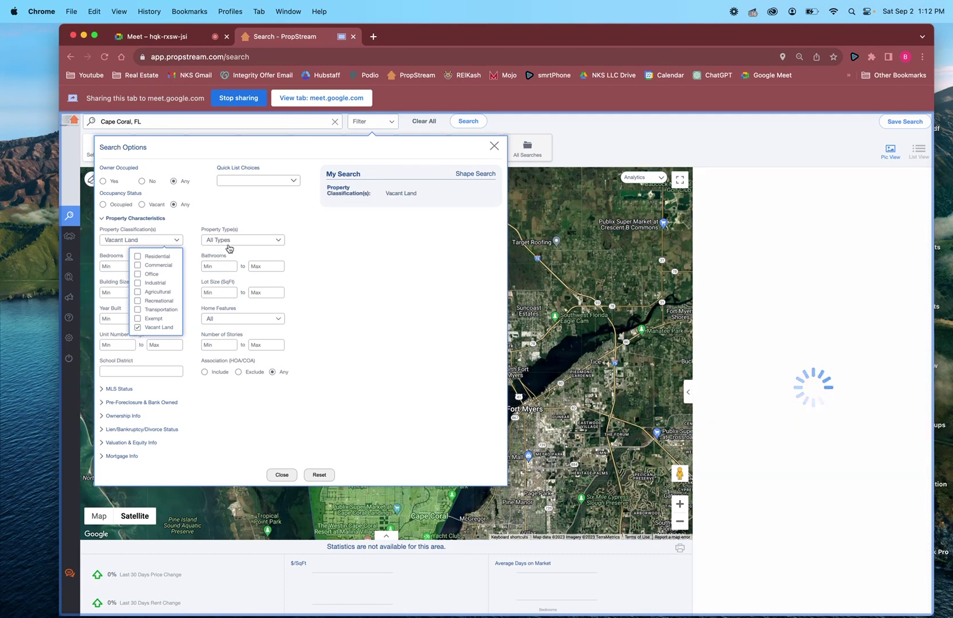
- Select Recreational, Residential and General vacant-land types and cap lot size at 30,000 sq ft
left_click(229, 245)
left_click(224, 255)
type("vacant")
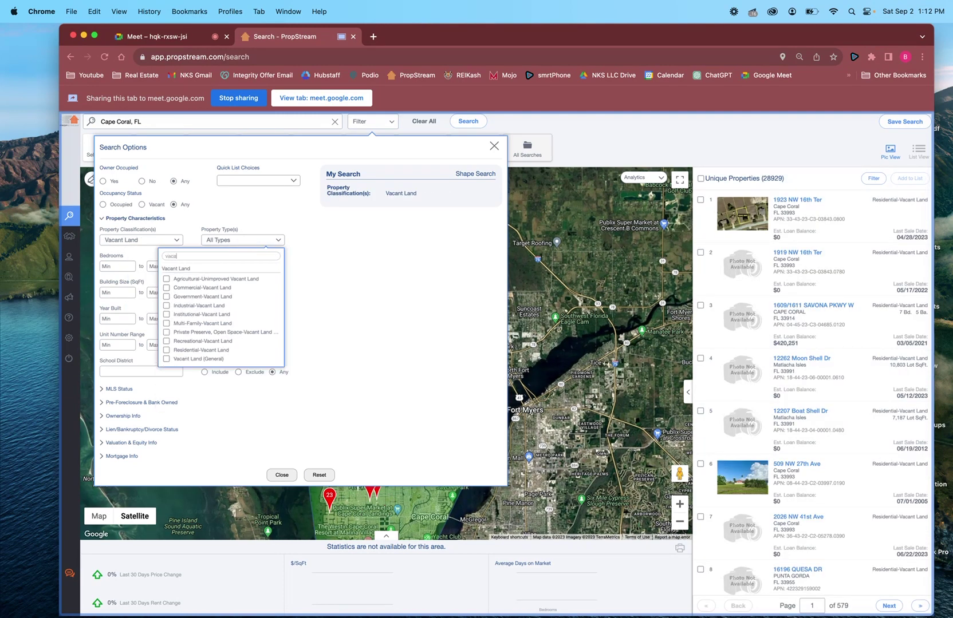
left_click(167, 358)
left_click(167, 350)
left_click(166, 341)
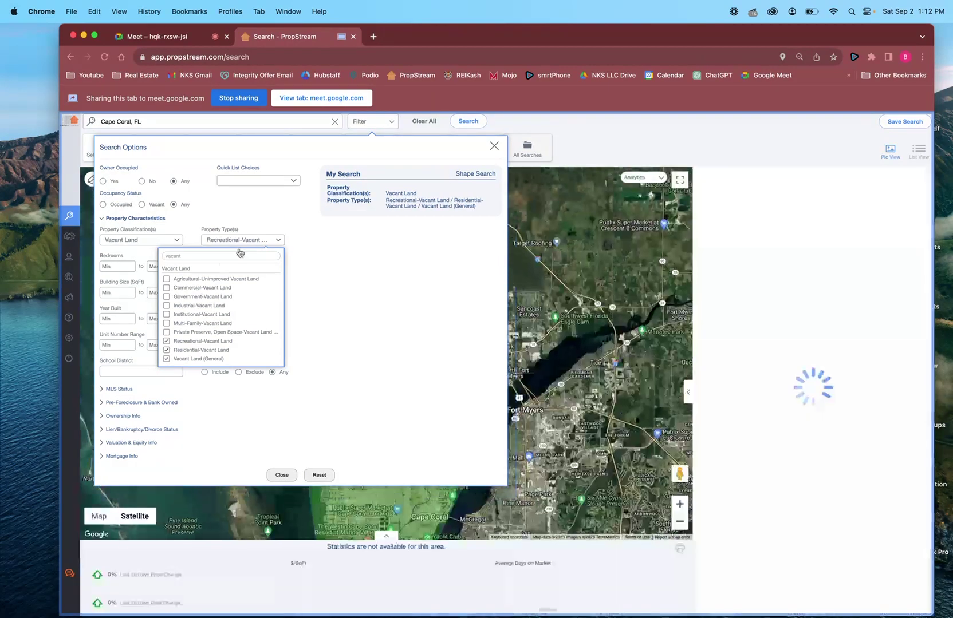
left_click(243, 241)
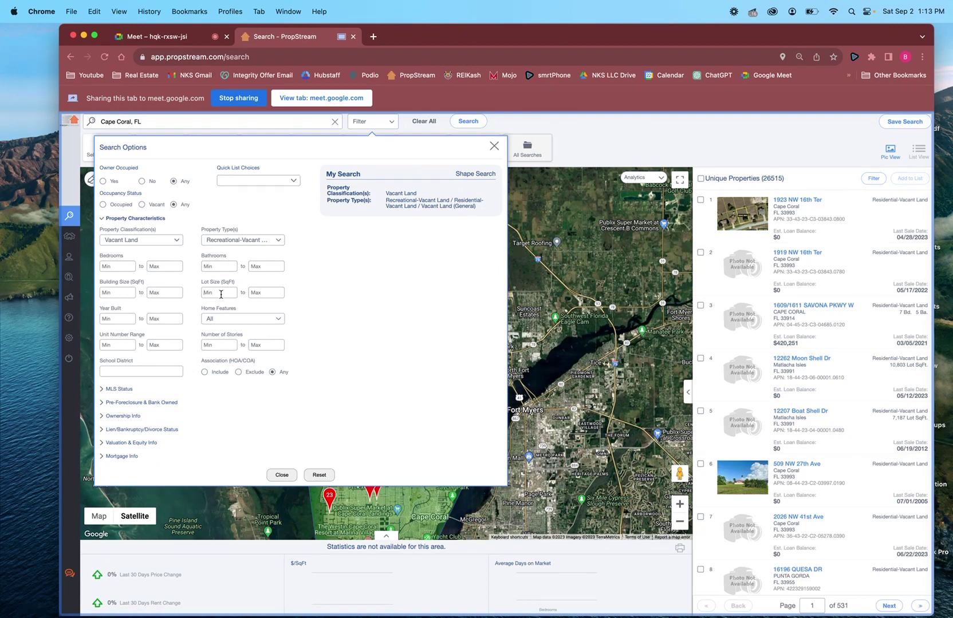
left_click(261, 293)
type("30000")
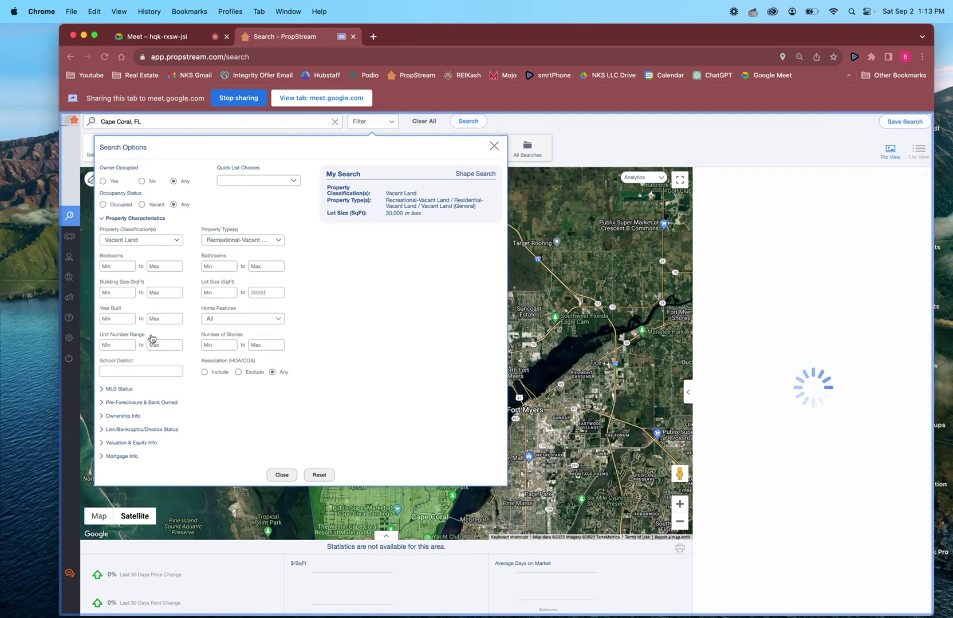
- Set the MLS On Market status filter to No
left_click(135, 219)
left_click(126, 232)
left_click(138, 253)
left_click(126, 233)
- Limit owners to Individuals with at least 10 years of ownership, leaving properties-owned blank
left_click(127, 257)
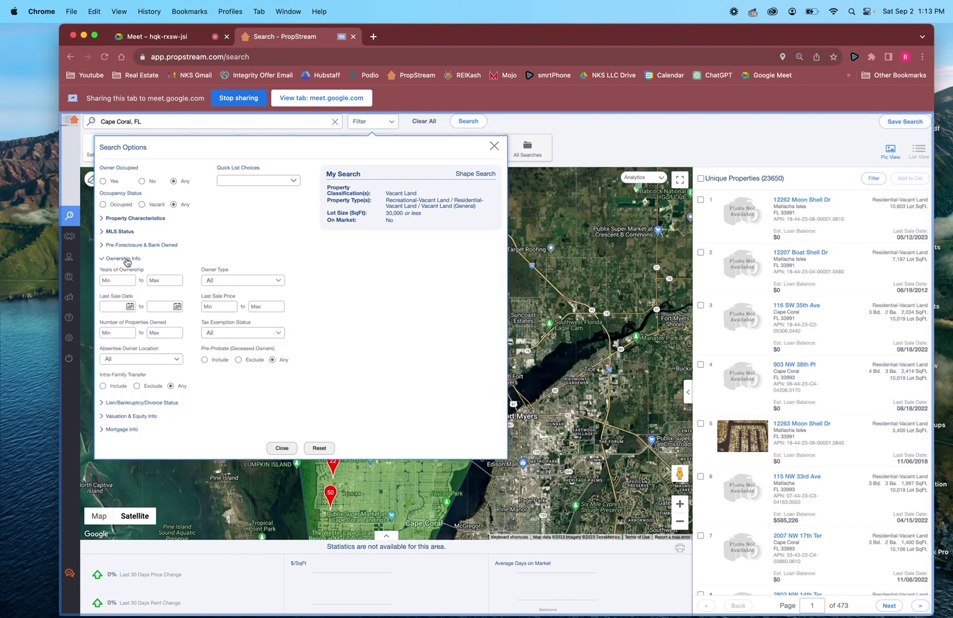
left_click(224, 280)
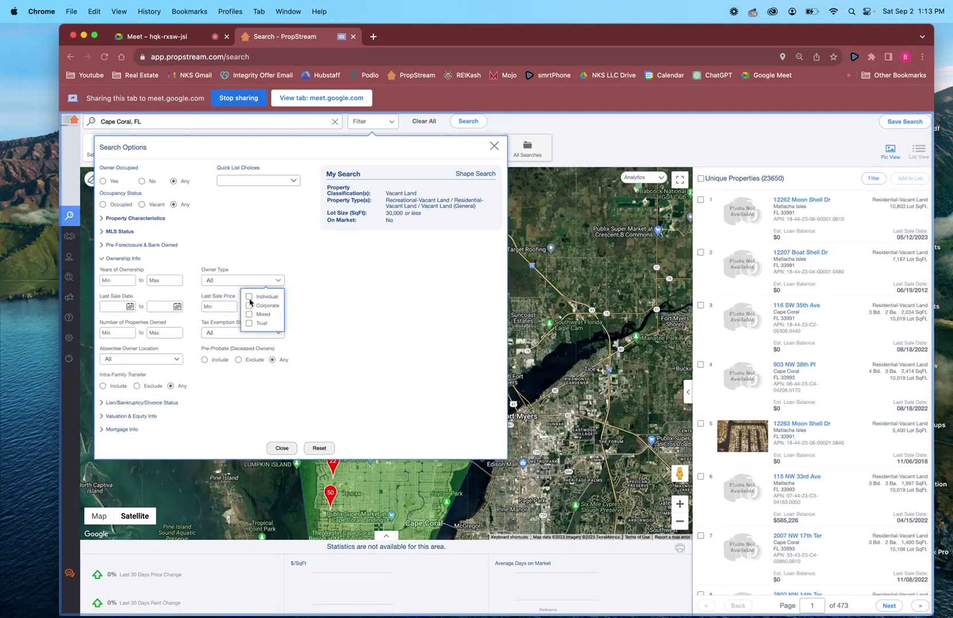
left_click(249, 297)
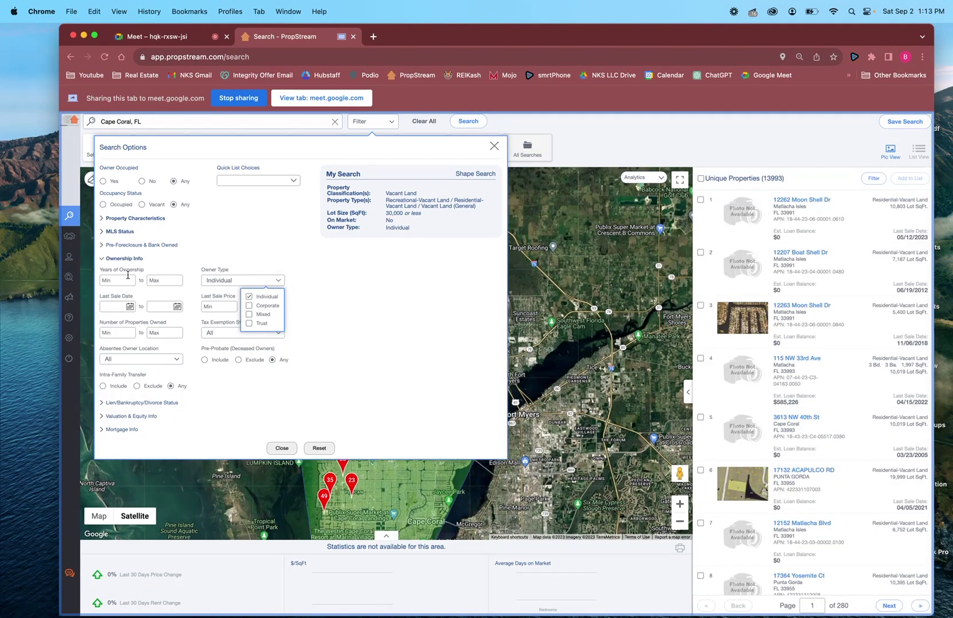
left_click(128, 276)
type("10")
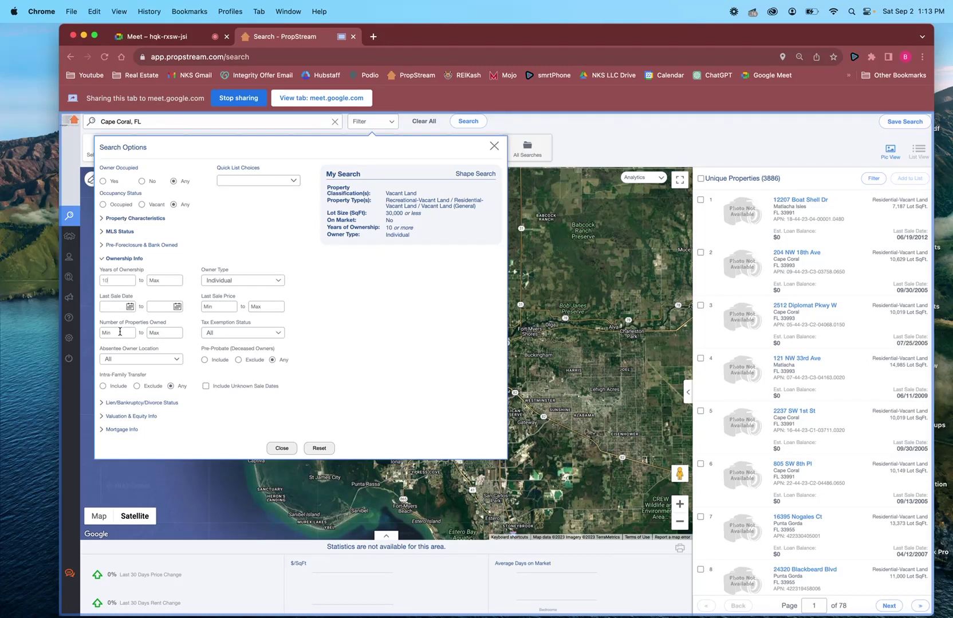
left_click(159, 332)
type("4")
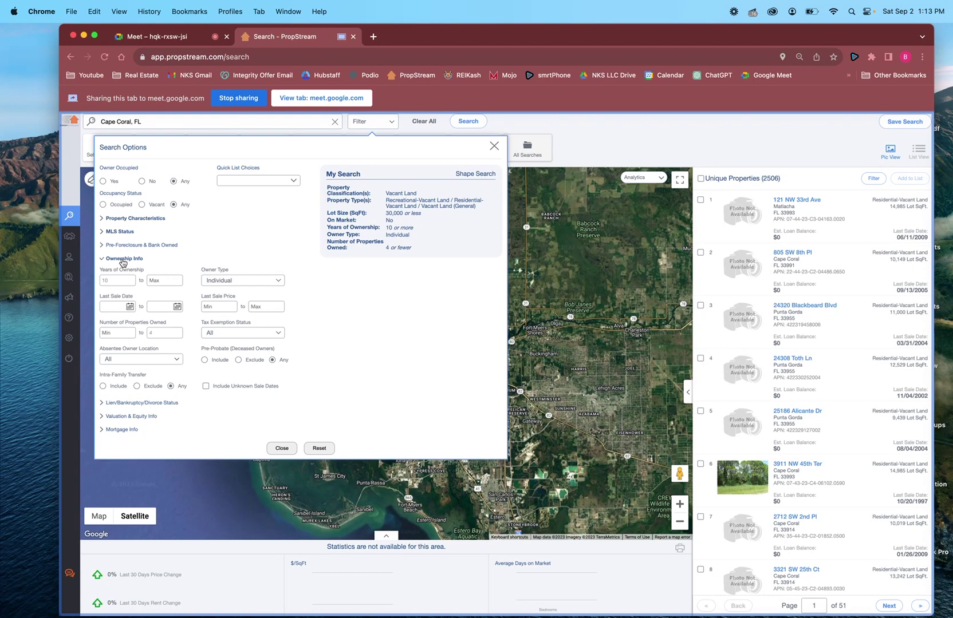
key("BackSpace")
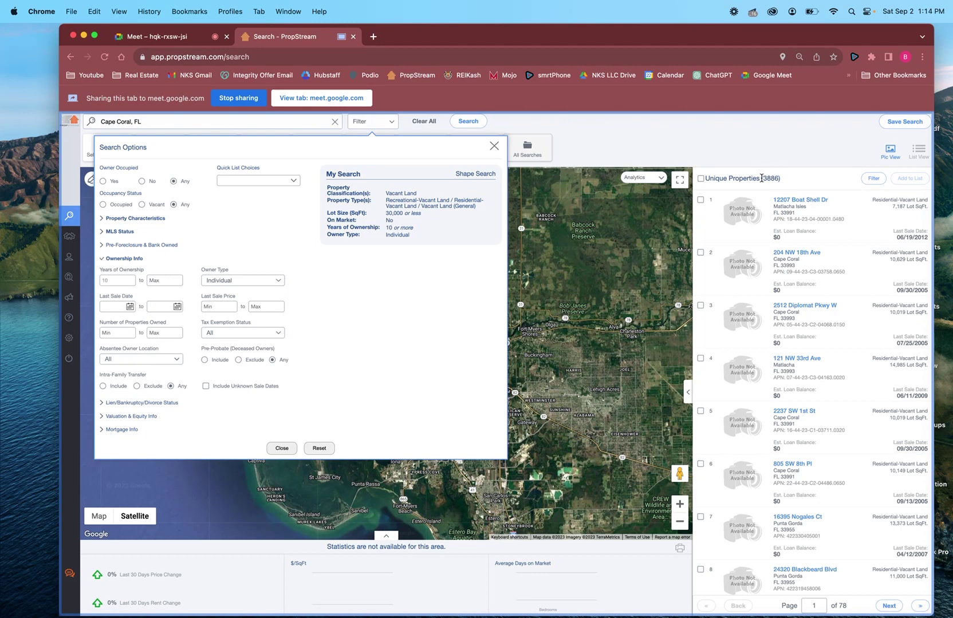
- Limit owners to at most 5 properties owned and keep only Out of State absentee owners
type("5")
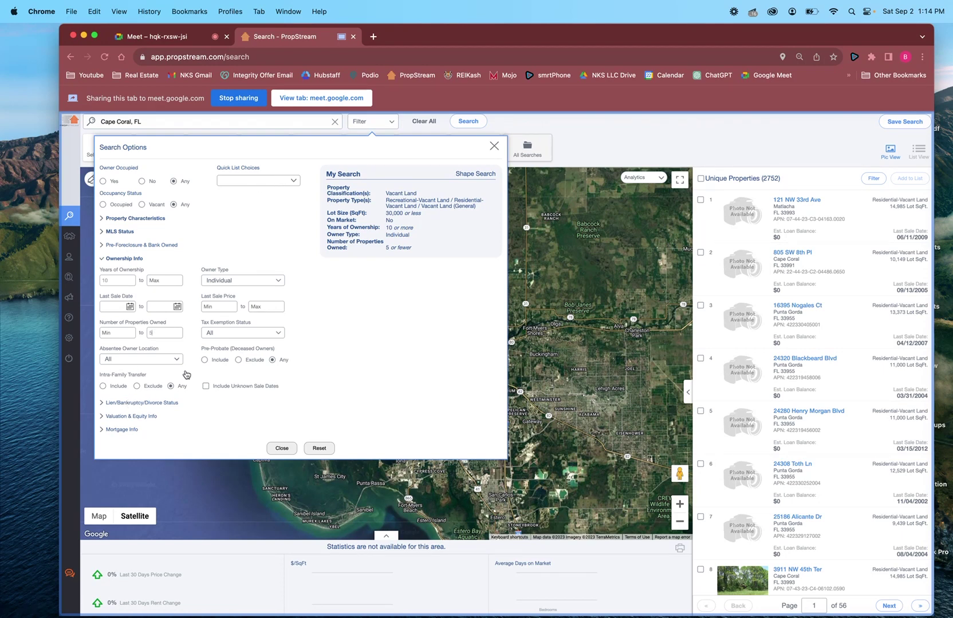
left_click(142, 360)
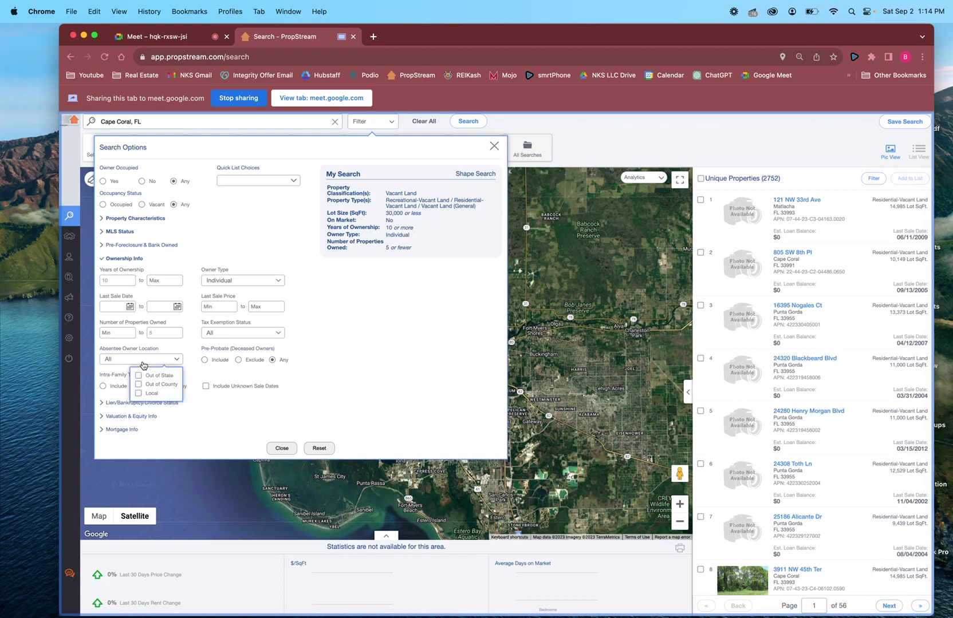
left_click(137, 377)
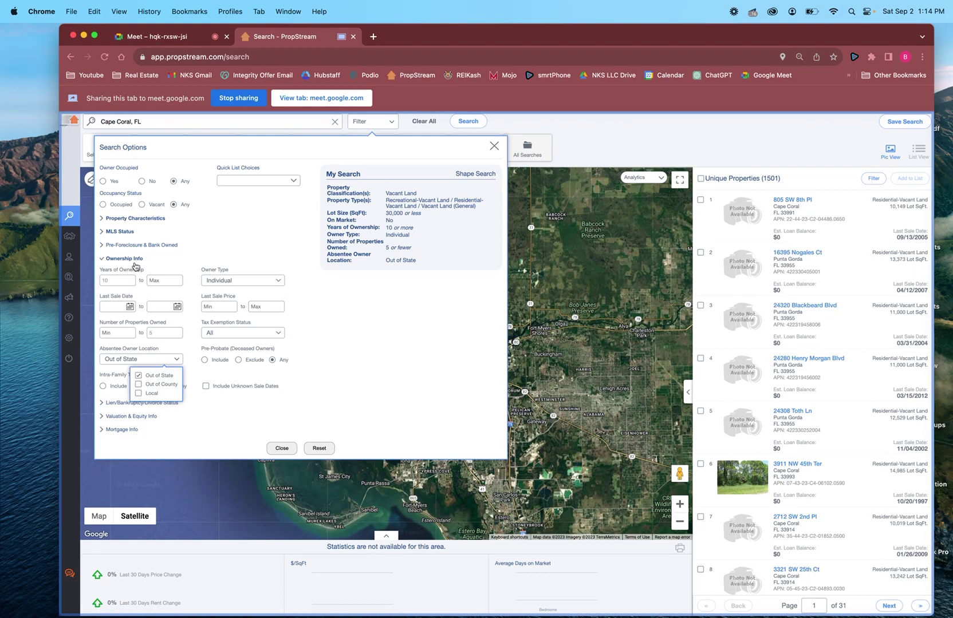
- Show the results, select all 1,501 properties and add them to a marketing list
left_click(704, 182)
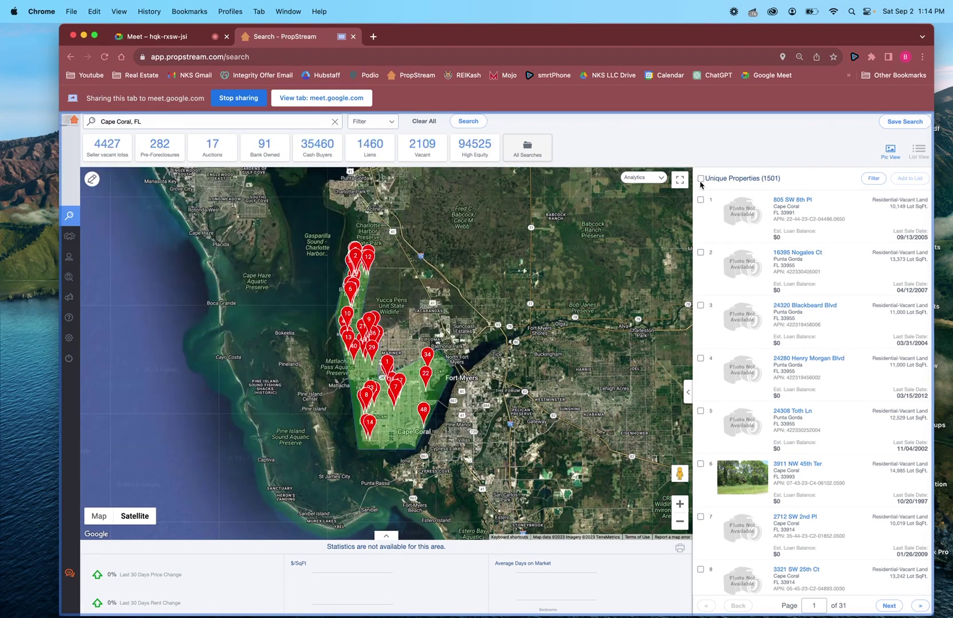
left_click(700, 178)
left_click(910, 178)
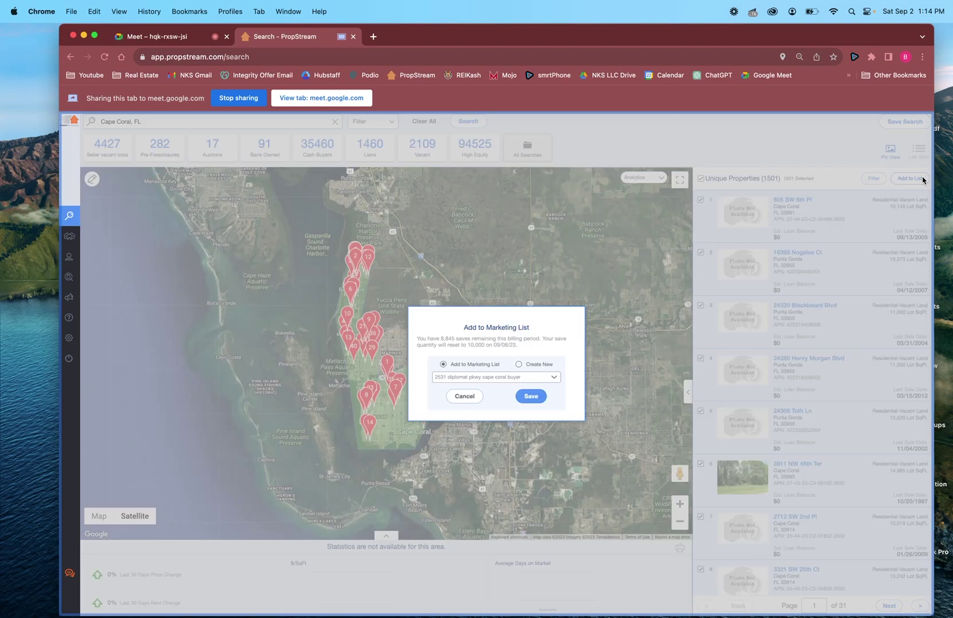
- Save them to a new list named for Cape Coral sept 2023 and dismiss the confirmation
left_click(518, 365)
type("c")
type("sept 2023")
left_click(530, 396)
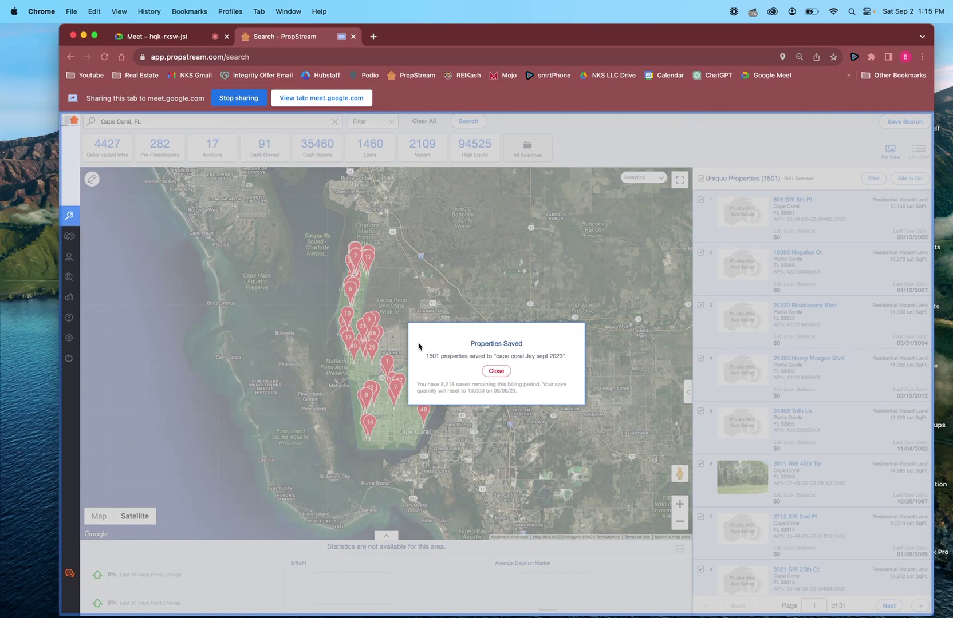
left_click(496, 371)
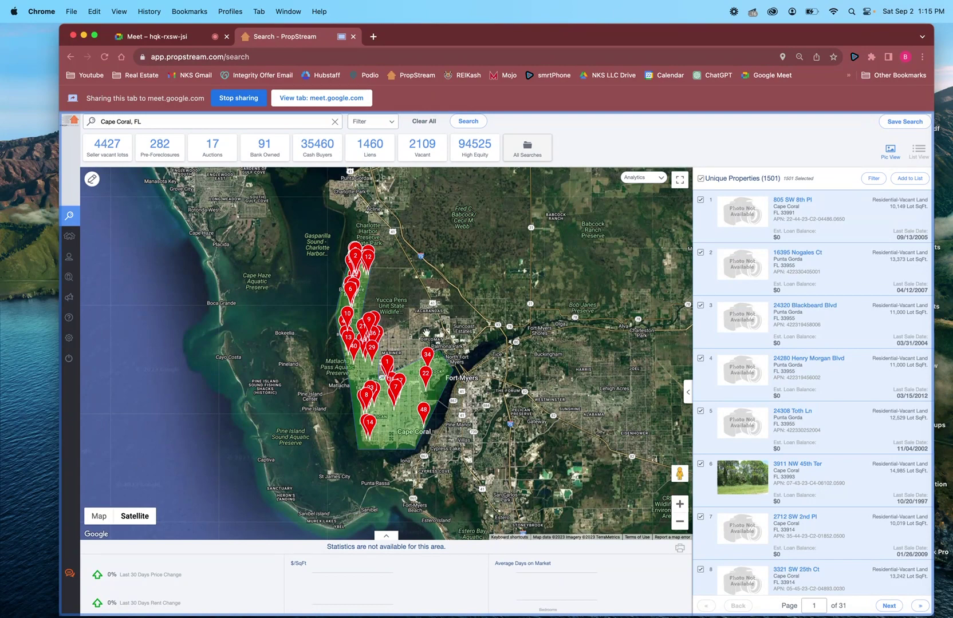
- Open the Cape Coral sept 2023 list in My Properties, select all 1,501 rows, and start Export
mouse_move(73, 238)
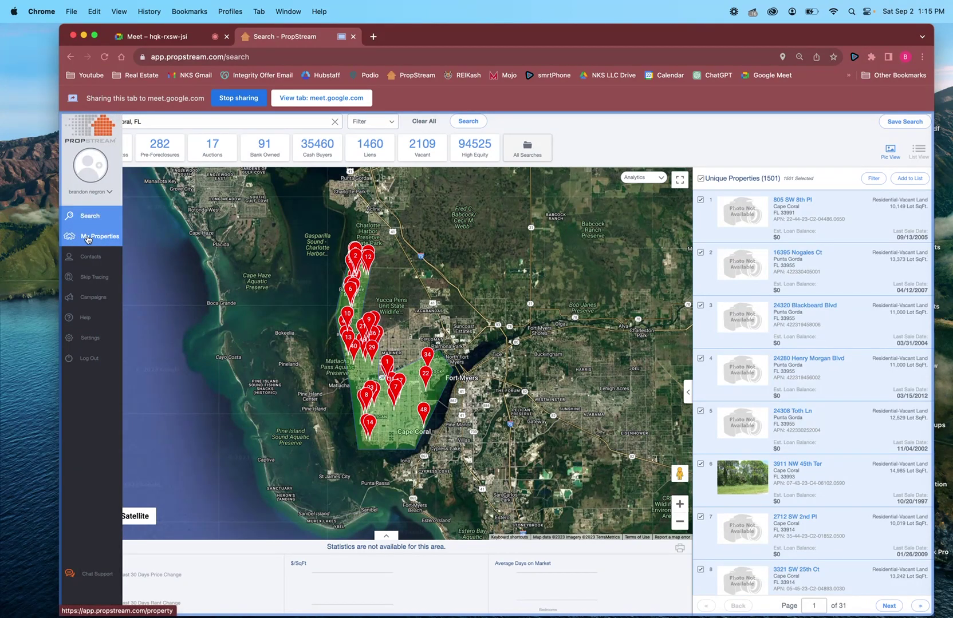
left_click(88, 239)
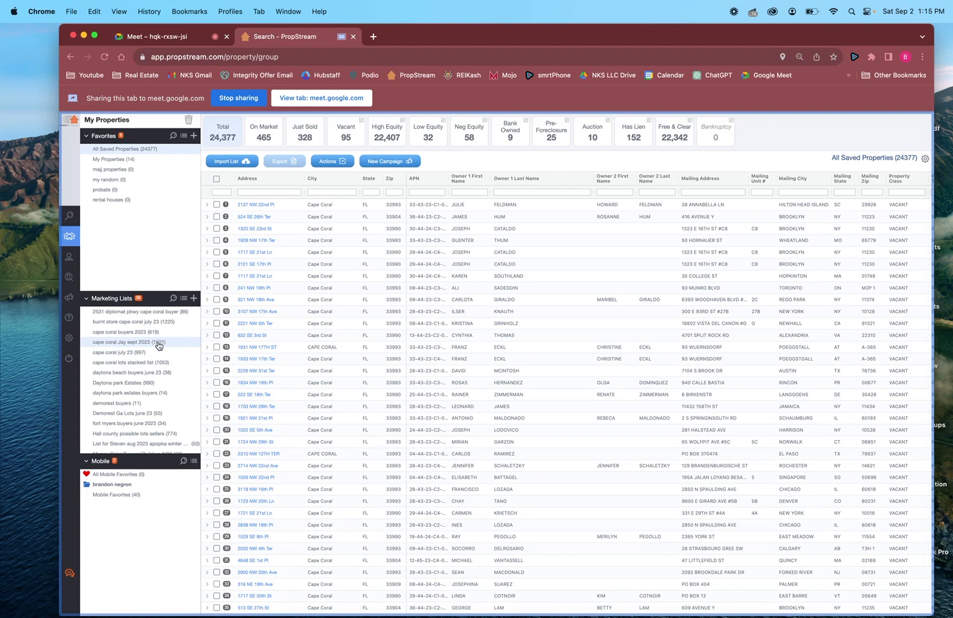
left_click(158, 343)
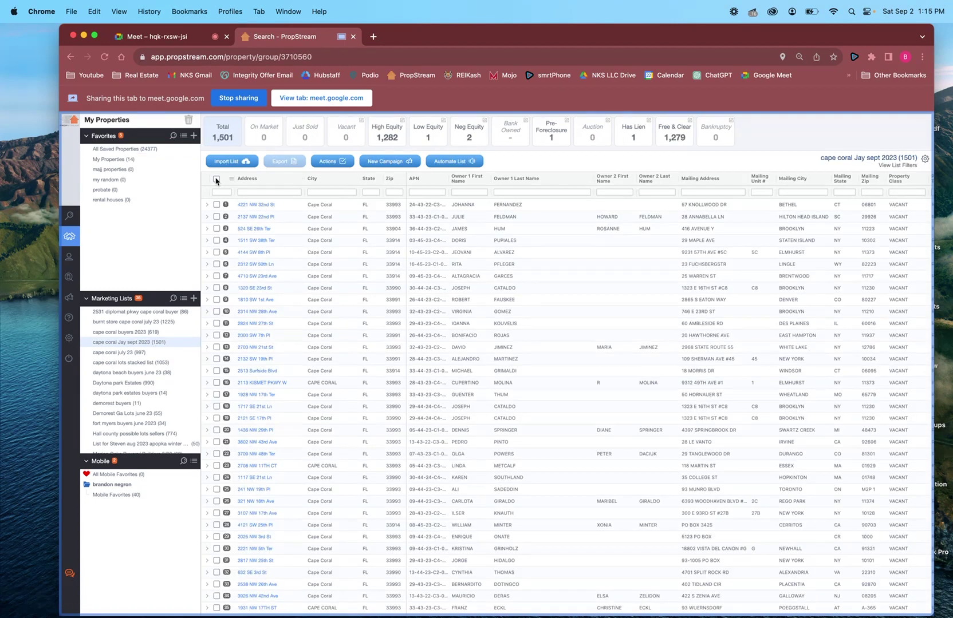
left_click(216, 179)
left_click(284, 161)
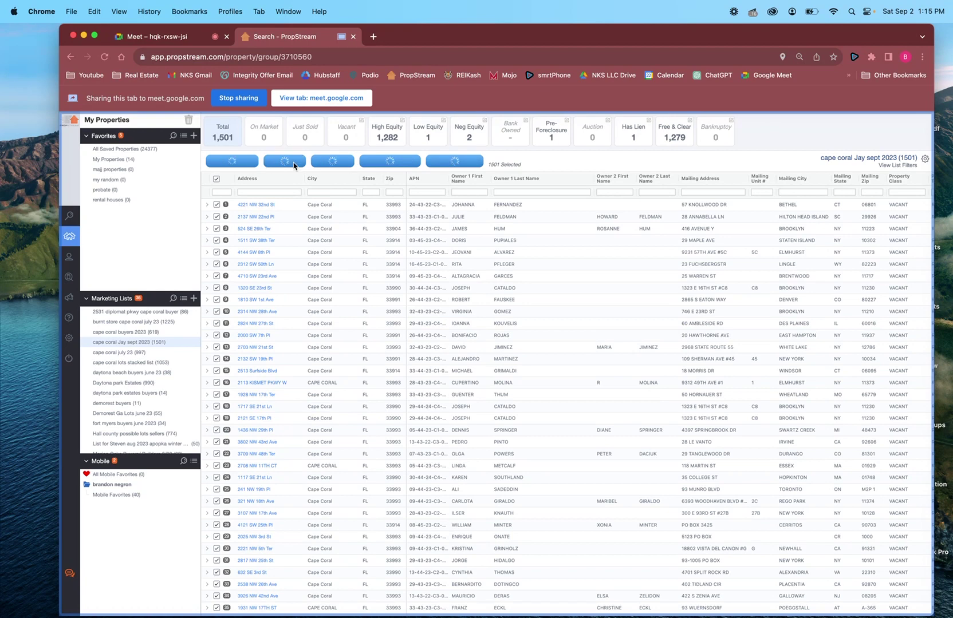